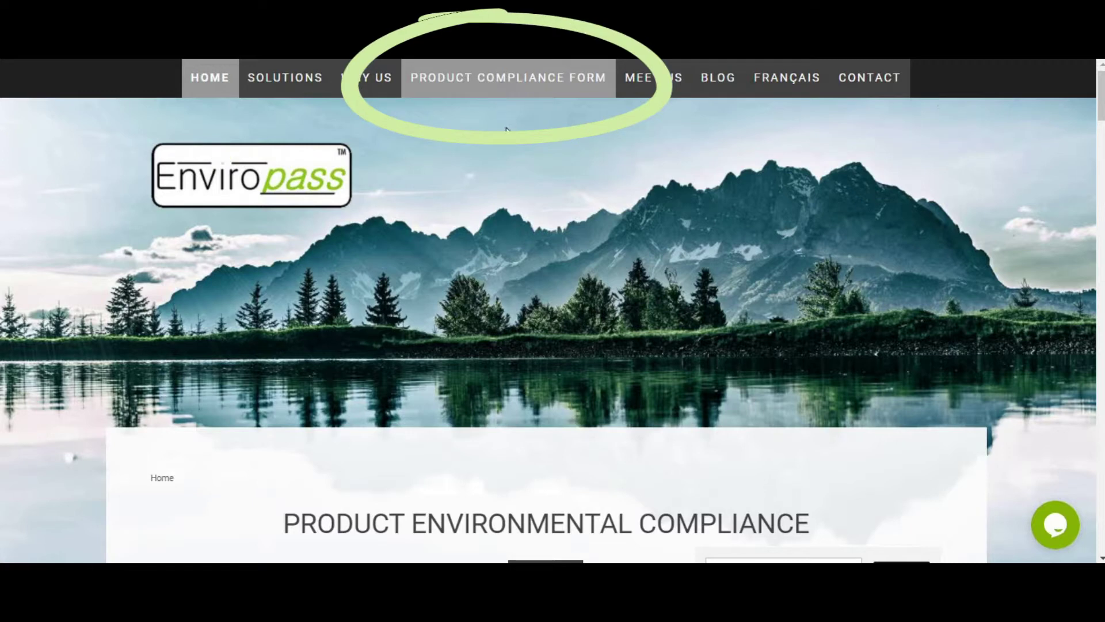
Open the downloaded EPEC form in Excel with editing enabled and the window maximized.
{"action": "left_click", "coordinate": [507, 81]}
{"action": "scroll", "coordinate": [507, 283], "scroll_direction": "down", "scroll_amount": 4}
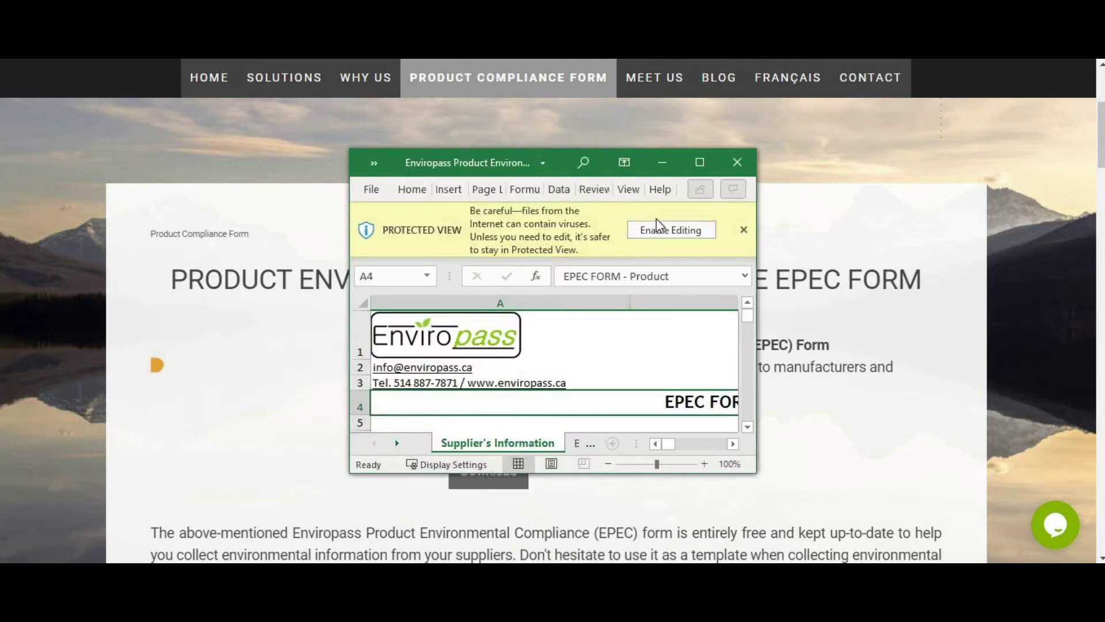
{"action": "left_click", "coordinate": [652, 230]}
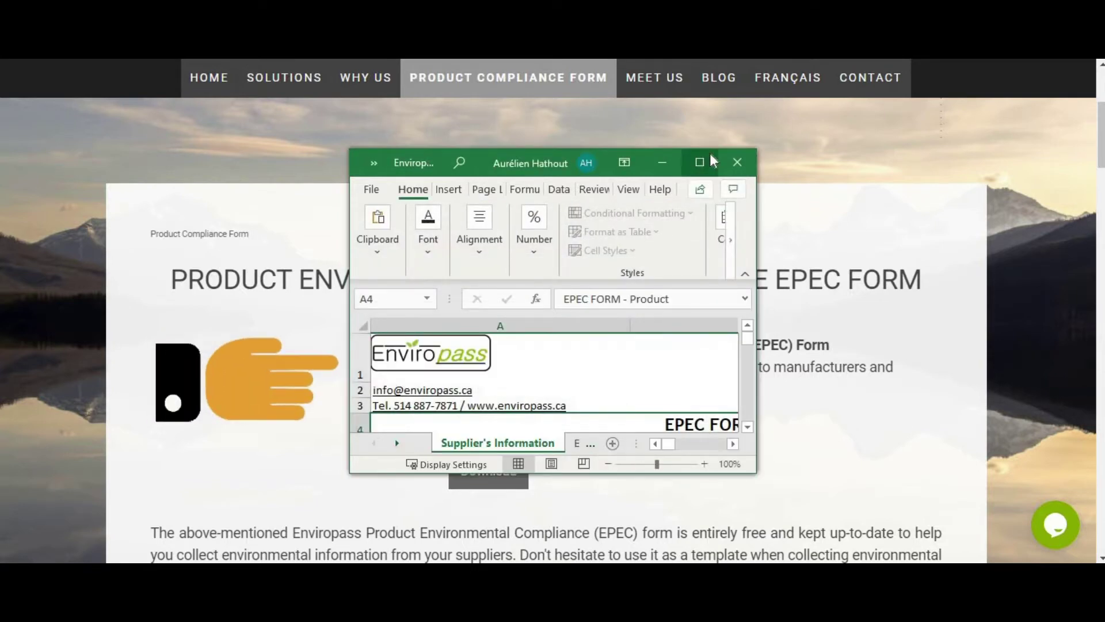
{"action": "left_click", "coordinate": [703, 156]}
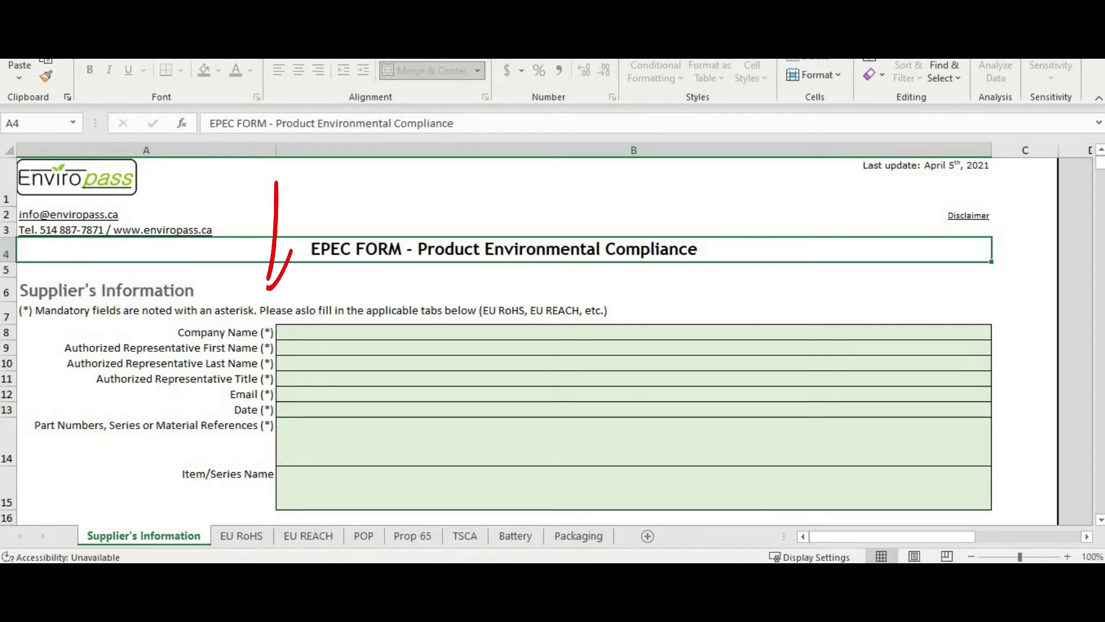
Paste the company name into B8 and enter contact name Herman Hollerith.
{"action": "right_click", "coordinate": [280, 327]}
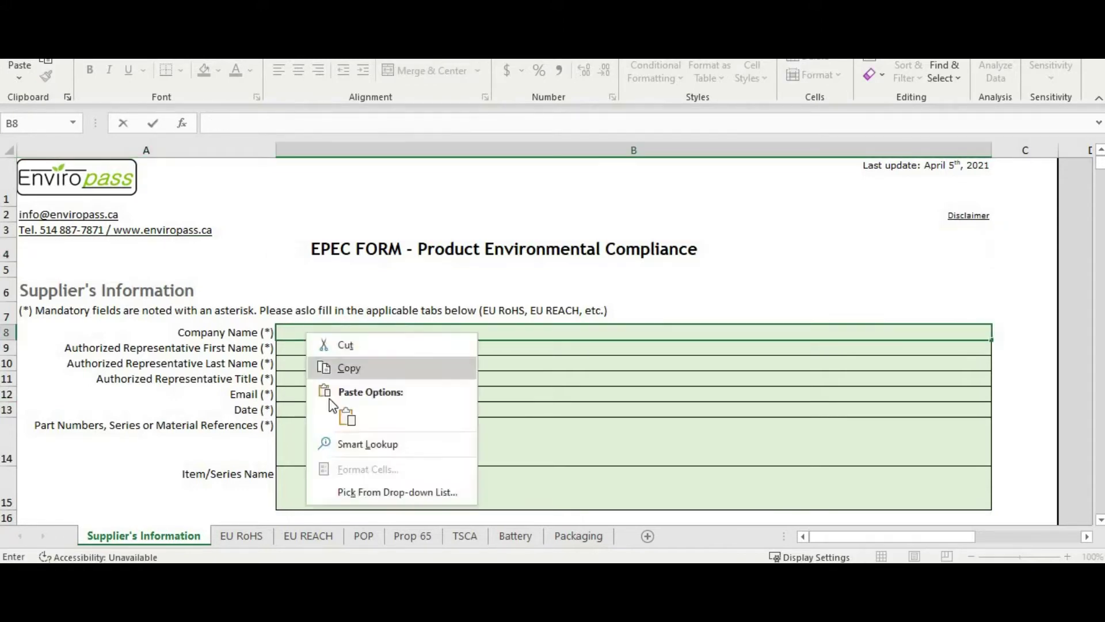
{"action": "left_click", "coordinate": [348, 421]}
{"action": "key", "text": "Return"}
{"action": "type", "text": "Herman"}
{"action": "key", "text": "Return"}
{"action": "type", "text": "Hollerith"}
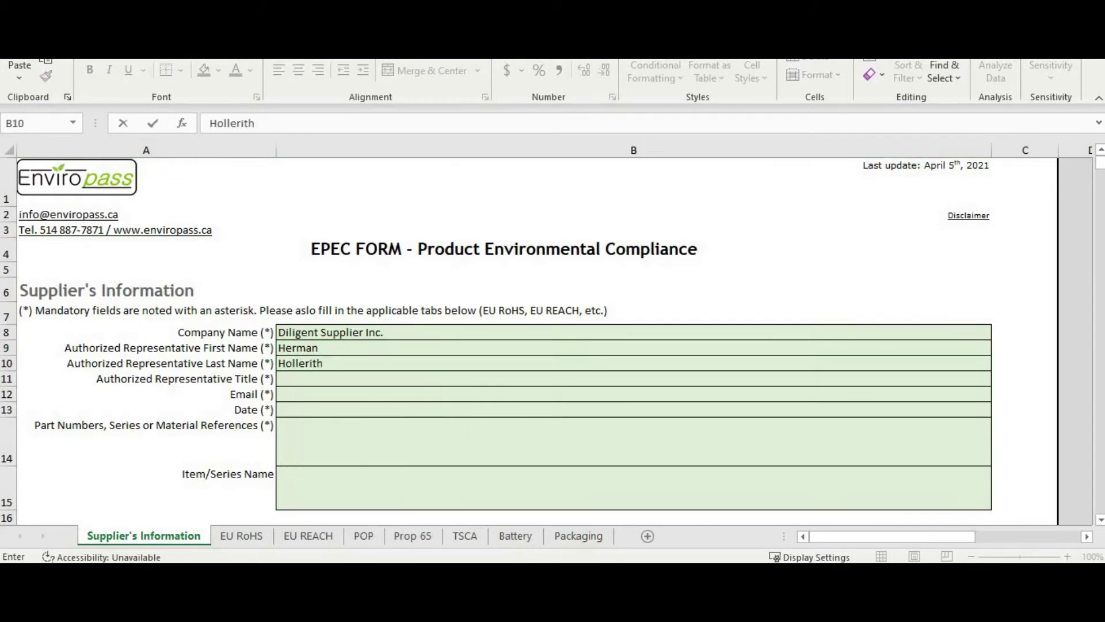
{"action": "key", "text": "Return"}
{"action": "type", "text": "Manager"}
{"action": "key", "text": "Return"}
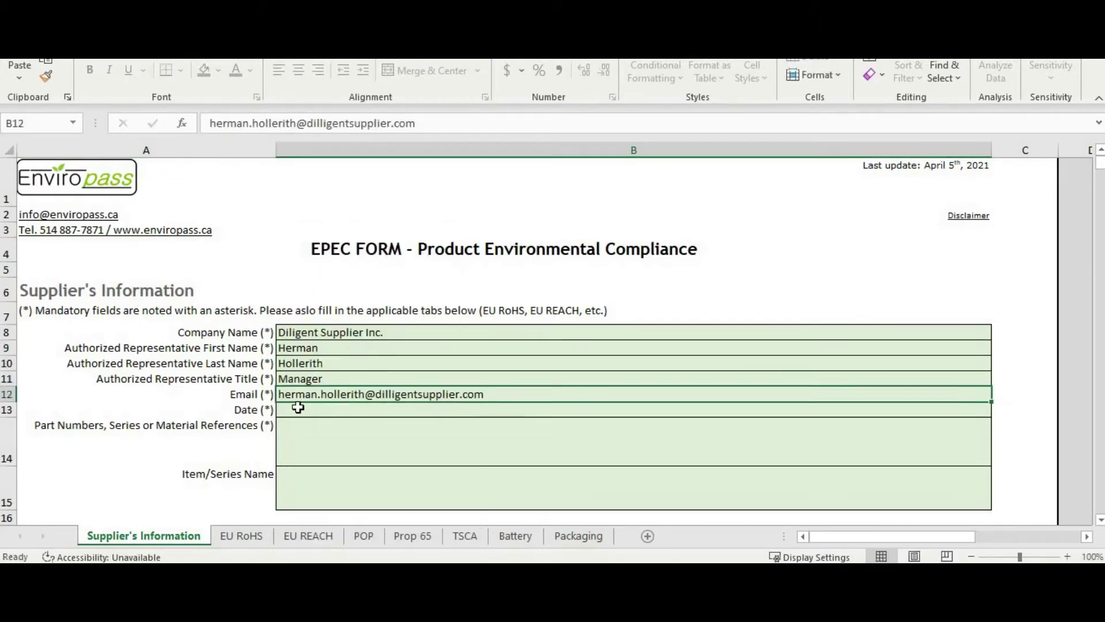
{"action": "key", "text": "Return"}
{"action": "type", "text": "2026-05-26"}
{"action": "key", "text": "Return"}
{"action": "type", "text": "123-abc; 456-def; 789-ghi"}
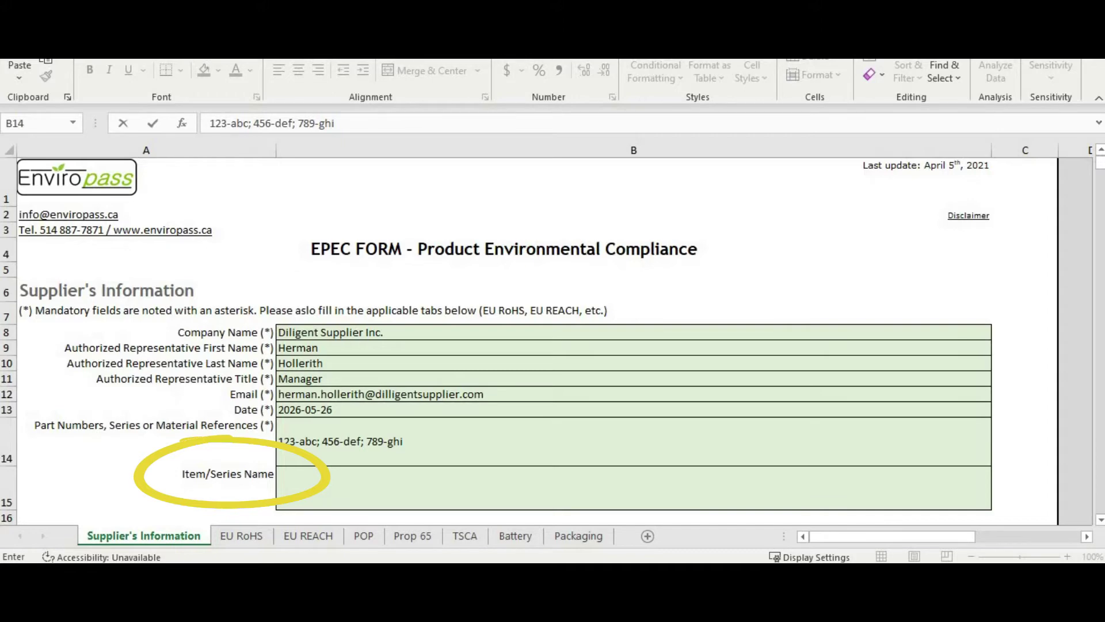
Enter the item/series name 'O-rings, 7.23 ID, 0.103" OD'.
{"action": "left_click", "coordinate": [338, 489]}
{"action": "type", "text": "O-rings, 7.23 ID,  0.103\" OD"}
{"action": "scroll", "coordinate": [363, 419], "scroll_direction": "down", "scroll_amount": 2}
{"action": "scroll", "coordinate": [363, 419], "scroll_direction": "down", "scroll_amount": 1}
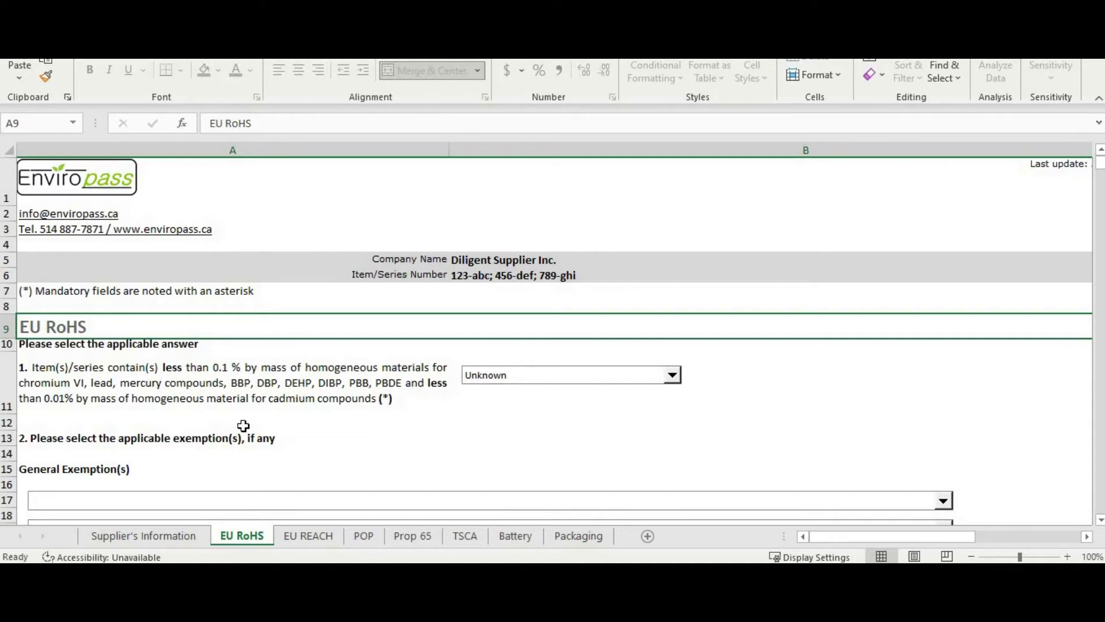
Set EU RoHS question 1 to 'Yes with exemption(s) - Please answer question 2'.
{"action": "left_click", "coordinate": [526, 384]}
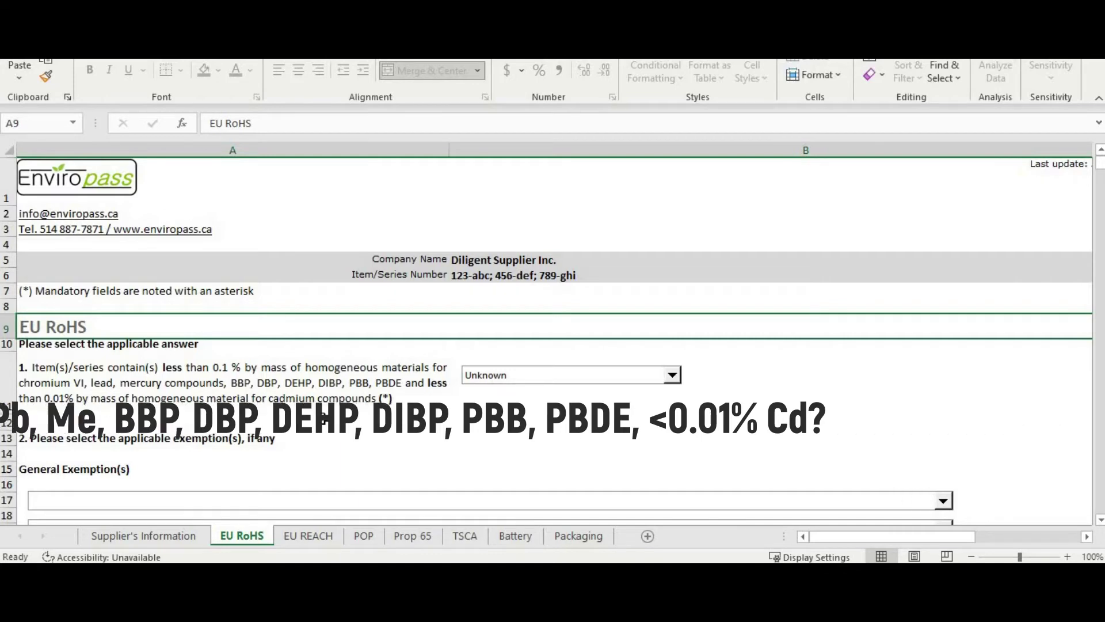
{"action": "left_click", "coordinate": [540, 380]}
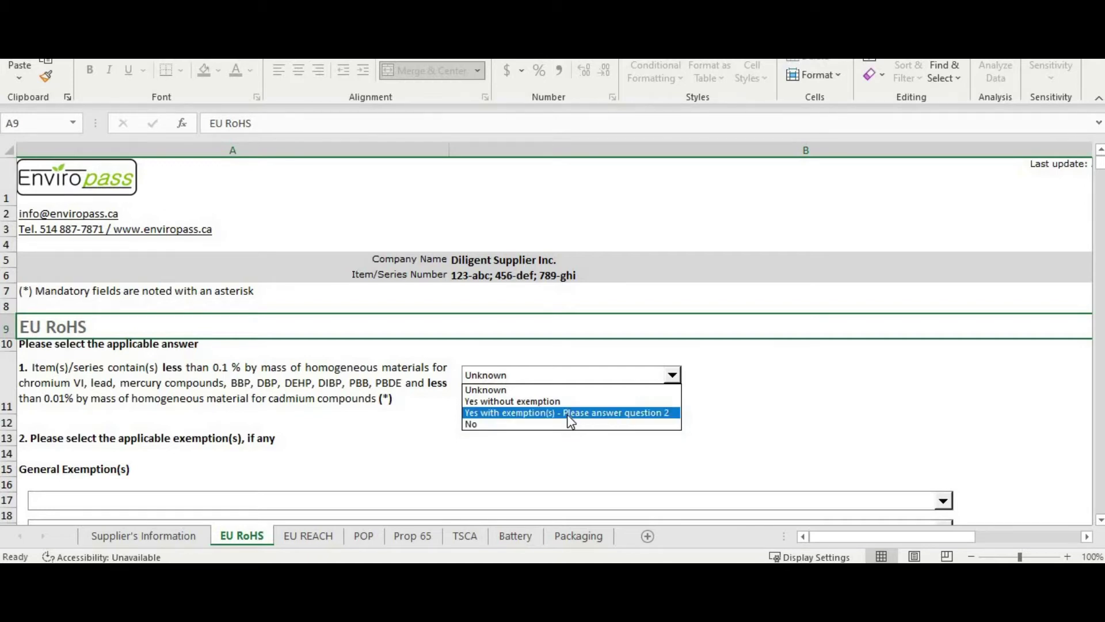
{"action": "left_click", "coordinate": [567, 415]}
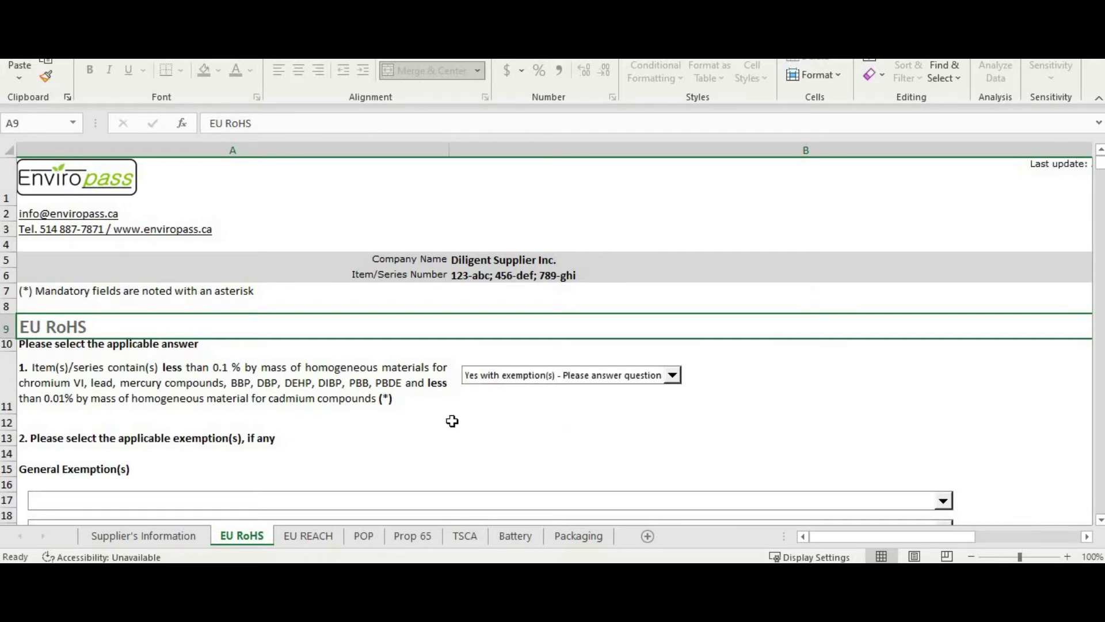
{"action": "scroll", "coordinate": [253, 414], "scroll_direction": "down", "scroll_amount": 1}
Select general exemption 6c (copper alloy) and medical-device exemption 22 (lead acetate marker).
{"action": "scroll", "coordinate": [253, 417], "scroll_direction": "down", "scroll_amount": 1}
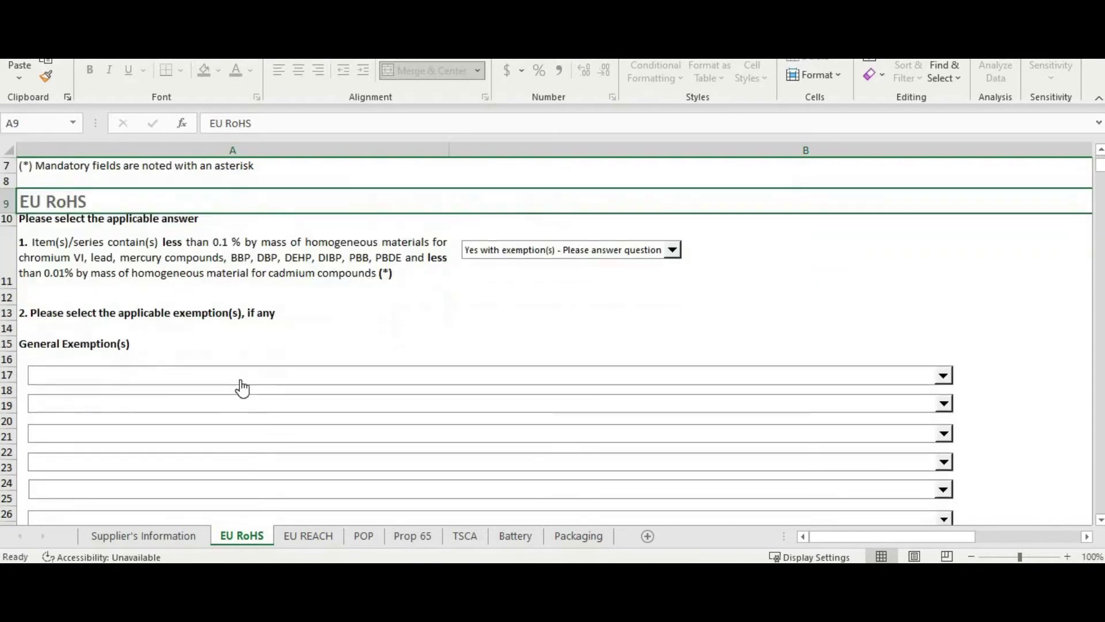
{"action": "left_click", "coordinate": [330, 378]}
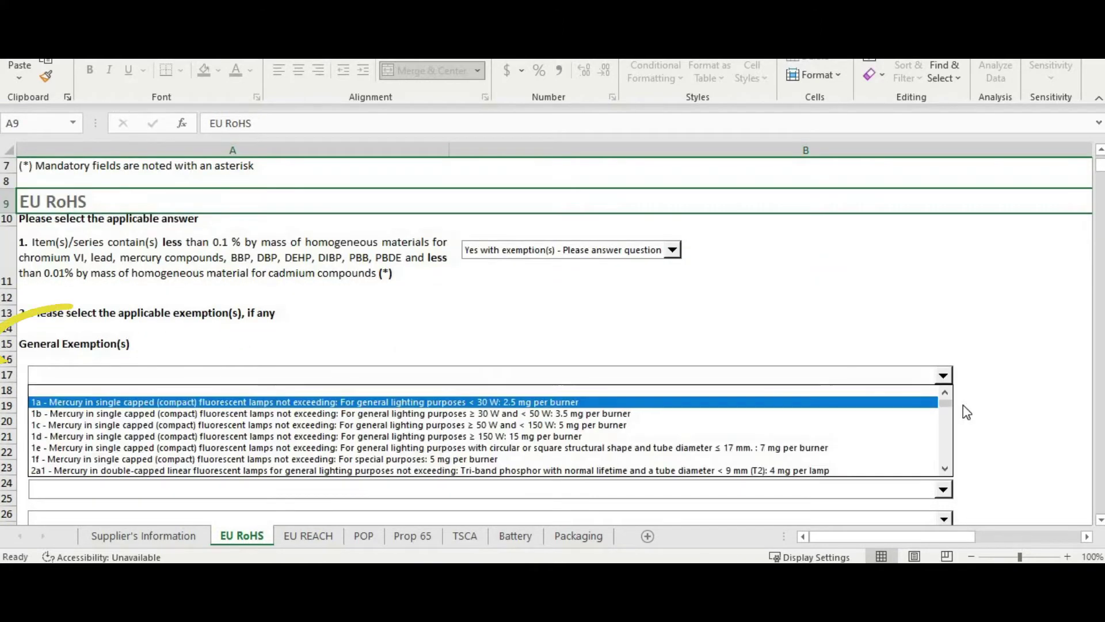
{"action": "left_click_drag", "start_coordinate": [945, 409], "coordinate": [944, 427]}
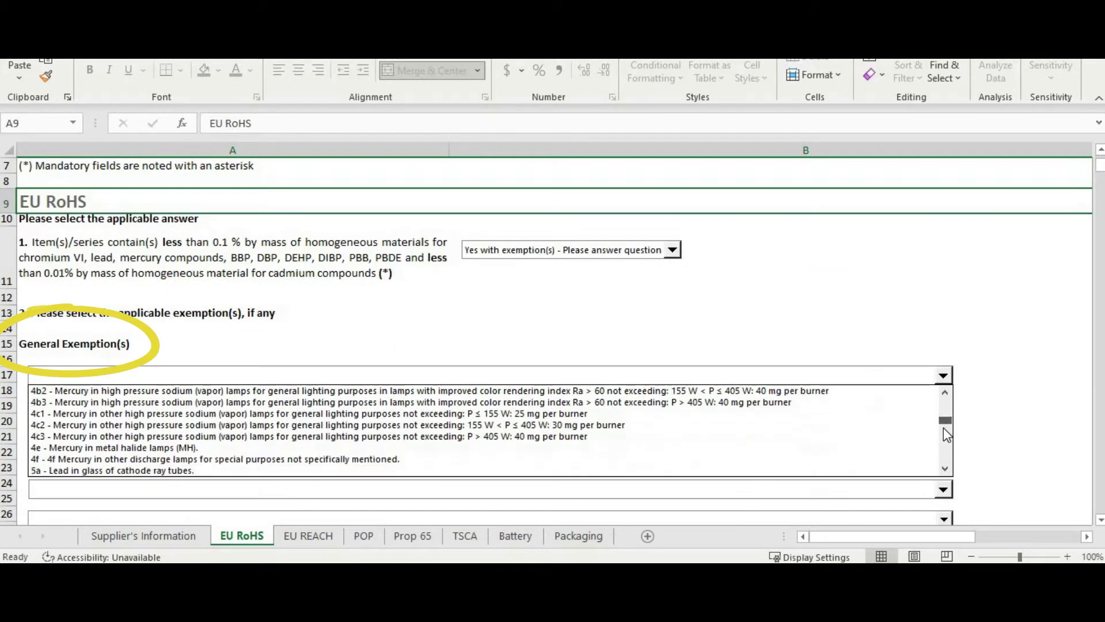
{"action": "left_click", "coordinate": [299, 392]}
{"action": "scroll", "coordinate": [300, 391], "scroll_direction": "down", "scroll_amount": 3}
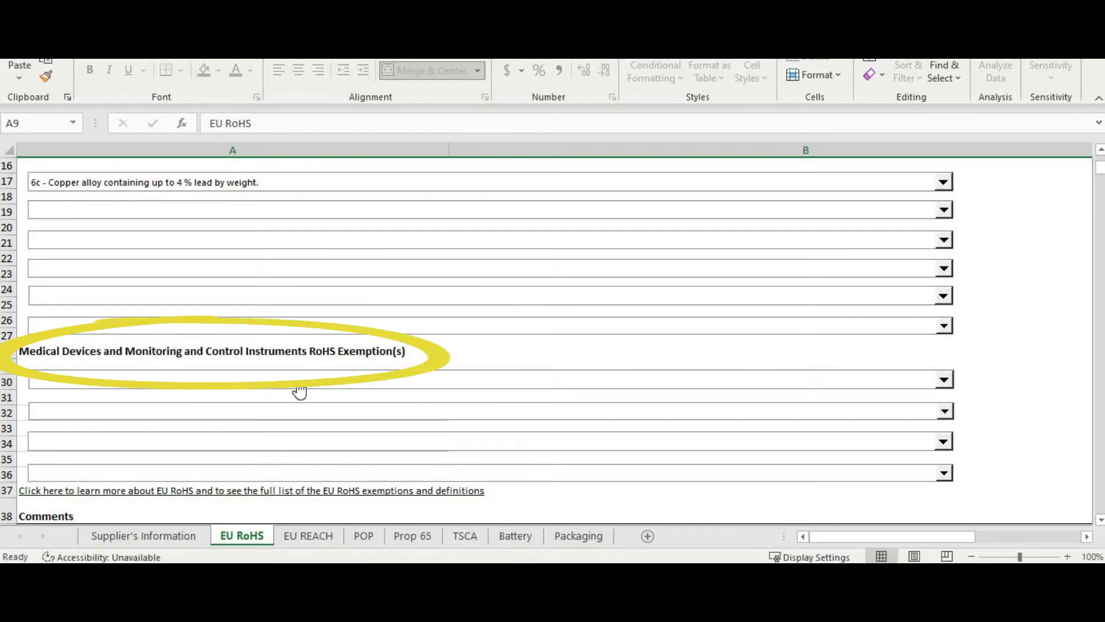
{"action": "left_click", "coordinate": [286, 380]}
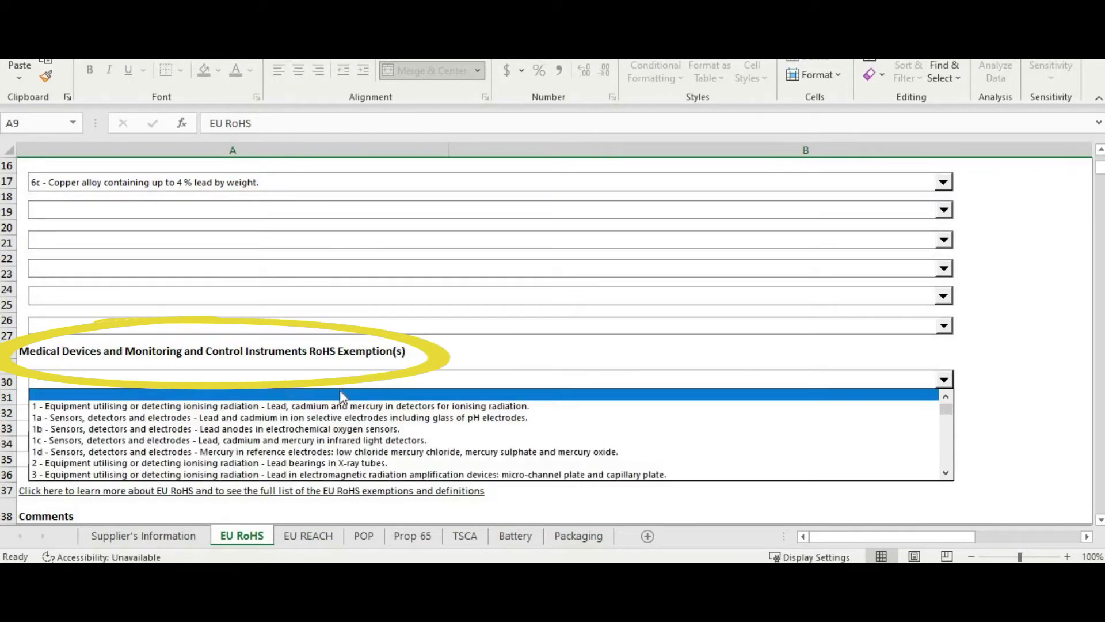
{"action": "left_click_drag", "start_coordinate": [947, 407], "coordinate": [944, 455]}
{"action": "left_click", "coordinate": [530, 439]}
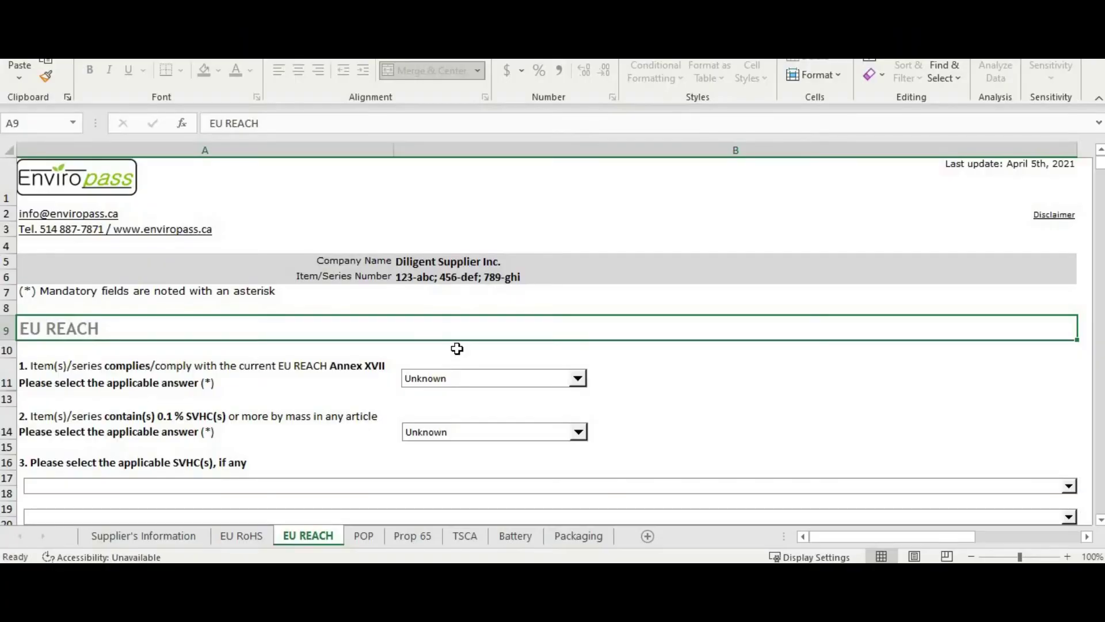
Answer Yes to REACH Annex XVII compliance and 'Yes - Please answer question 3' for SVHC.
{"action": "left_click", "coordinate": [521, 385]}
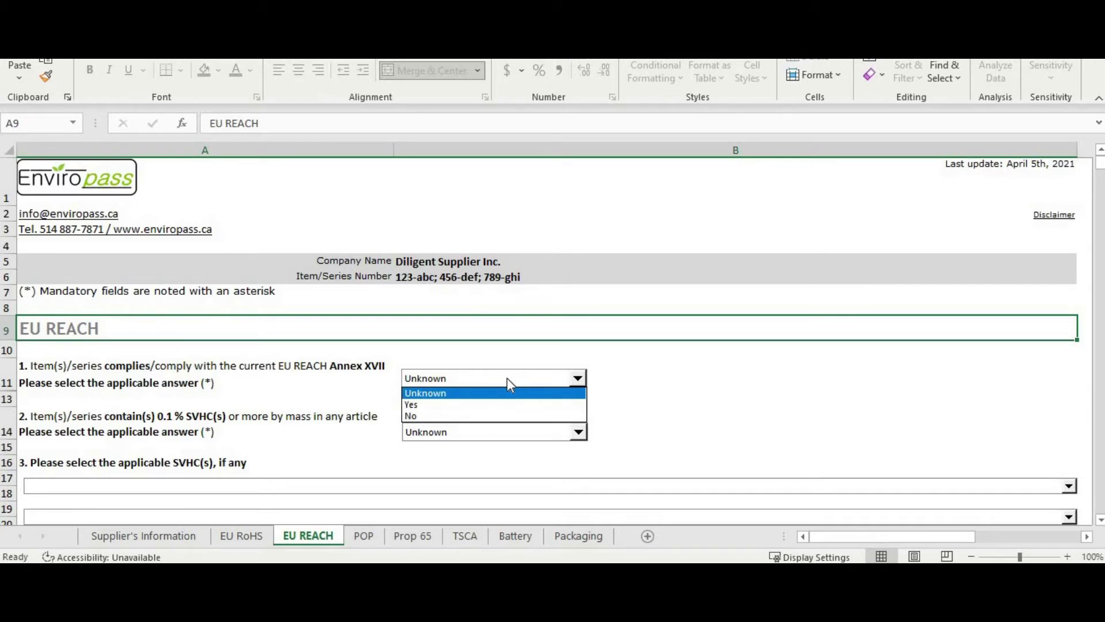
{"action": "left_click", "coordinate": [436, 404]}
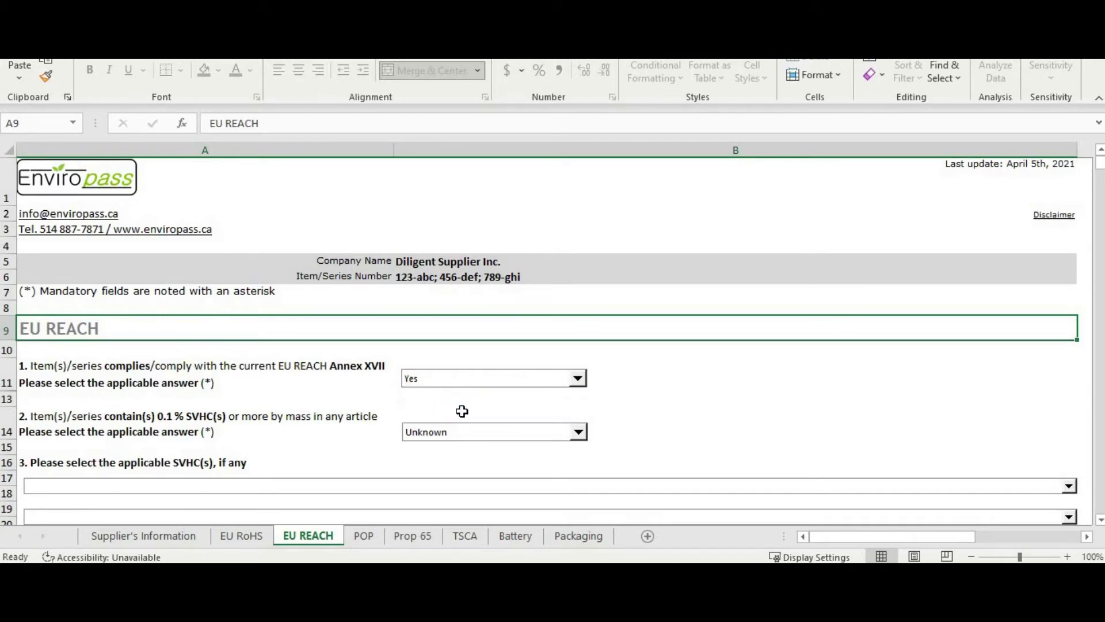
{"action": "left_click", "coordinate": [459, 441]}
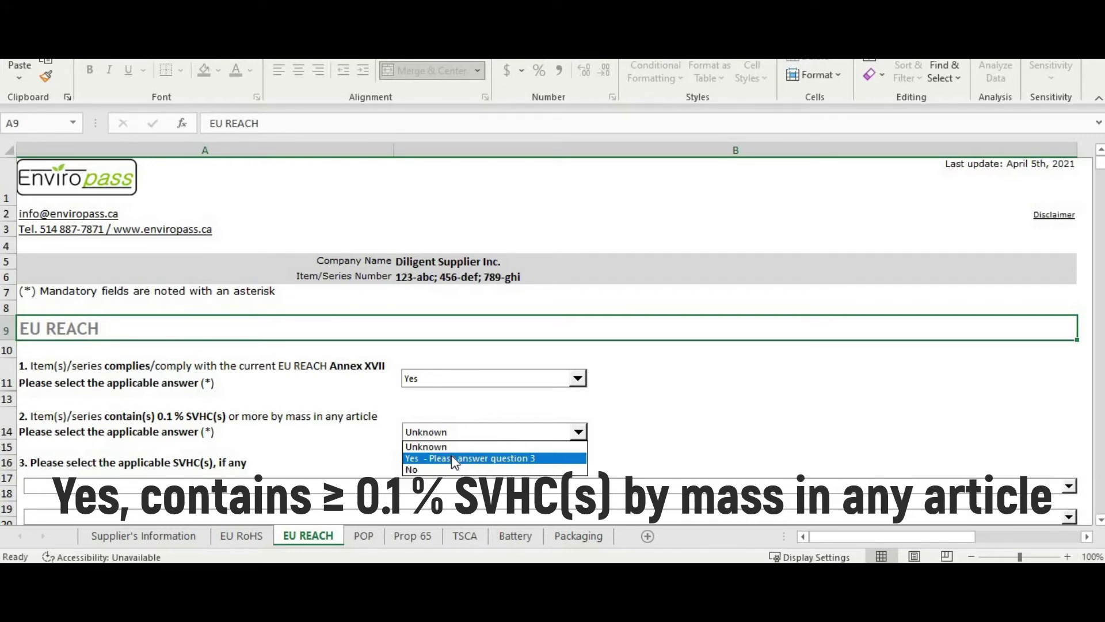
{"action": "left_click", "coordinate": [452, 458]}
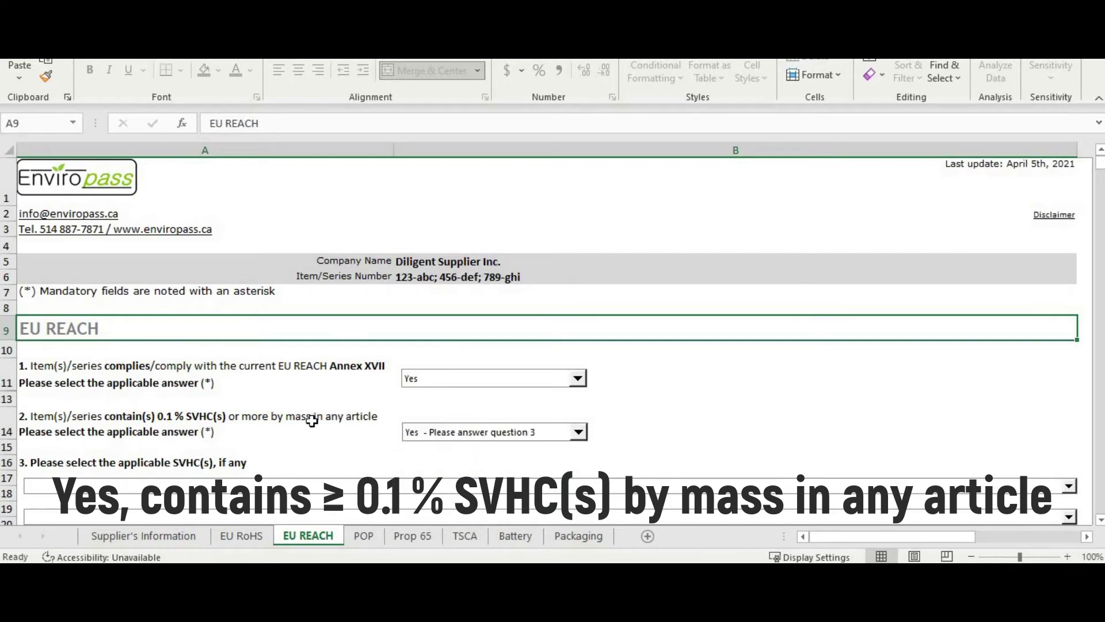
{"action": "left_click", "coordinate": [313, 431]}
{"action": "scroll", "coordinate": [311, 437], "scroll_direction": "down", "scroll_amount": 1}
Choose Lead dinitrate as the first SVHC substance.
{"action": "scroll", "coordinate": [309, 375], "scroll_direction": "down", "scroll_amount": 1}
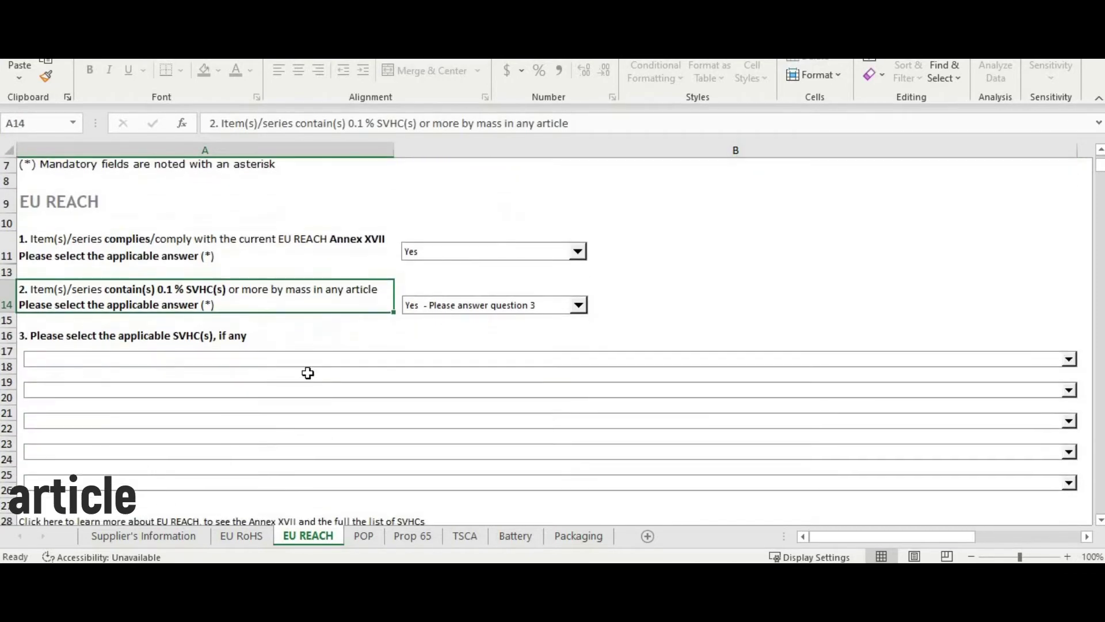
{"action": "left_click", "coordinate": [310, 366]}
{"action": "scroll", "coordinate": [709, 412], "scroll_direction": "down", "scroll_amount": 10}
{"action": "left_click", "coordinate": [709, 409]}
{"action": "scroll", "coordinate": [508, 400], "scroll_direction": "down", "scroll_amount": 2}
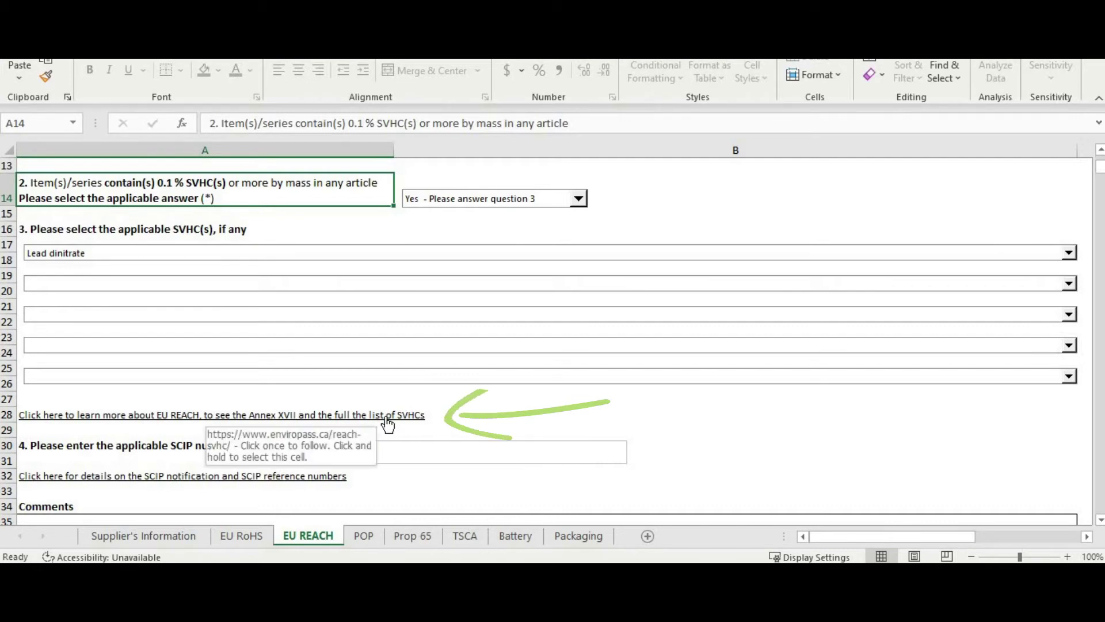
{"action": "scroll", "coordinate": [387, 425], "scroll_direction": "down", "scroll_amount": 2}
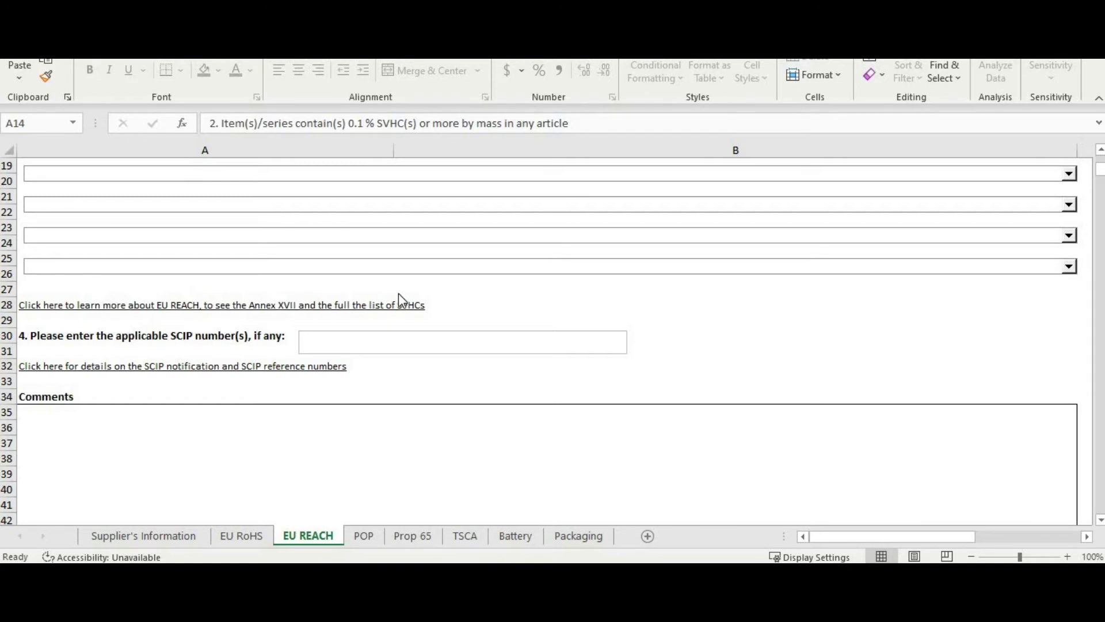
{"action": "left_click", "coordinate": [329, 344]}
{"action": "type", "text": "1234566789dfasdfawe"}
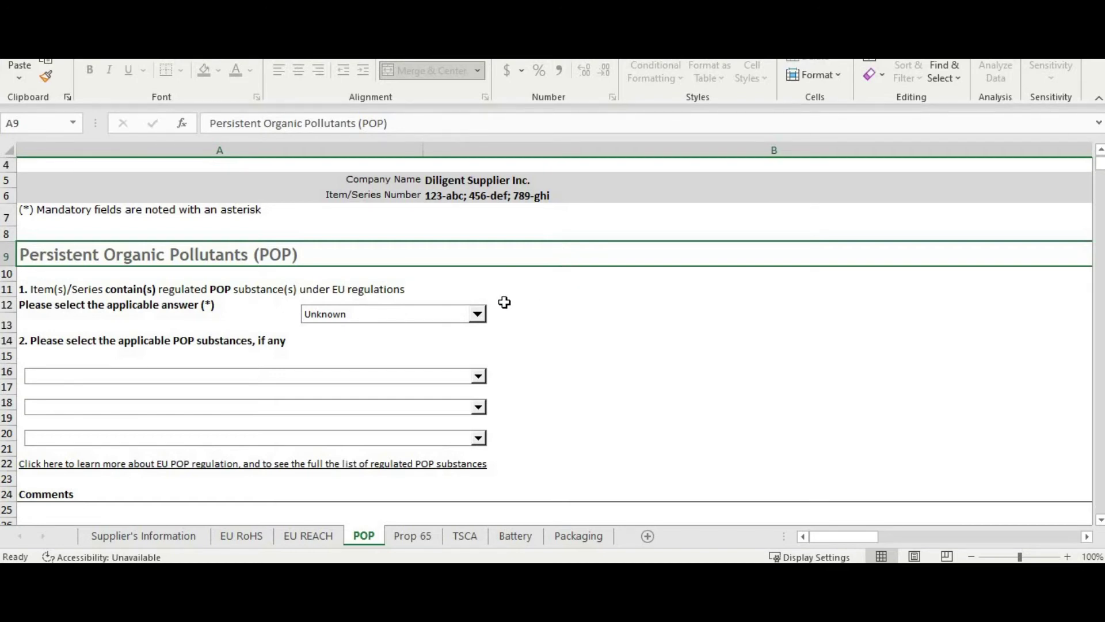
Set POP question 1 to 'Yes - Please answer question 2' and open the substance list.
{"action": "left_click", "coordinate": [435, 466]}
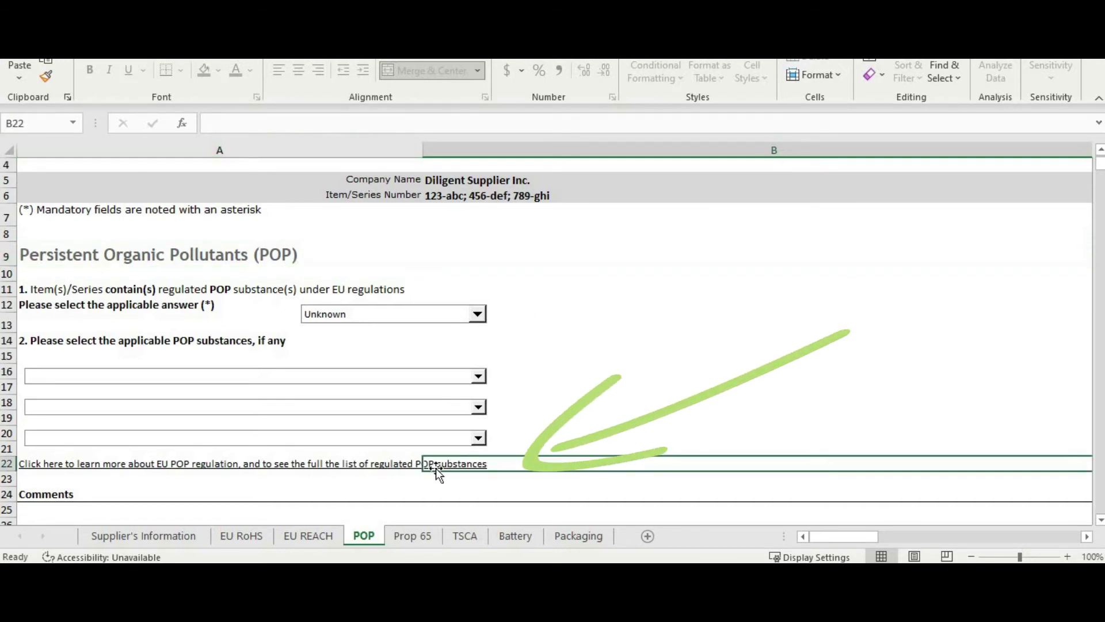
{"action": "left_click", "coordinate": [448, 316]}
{"action": "left_click", "coordinate": [377, 341]}
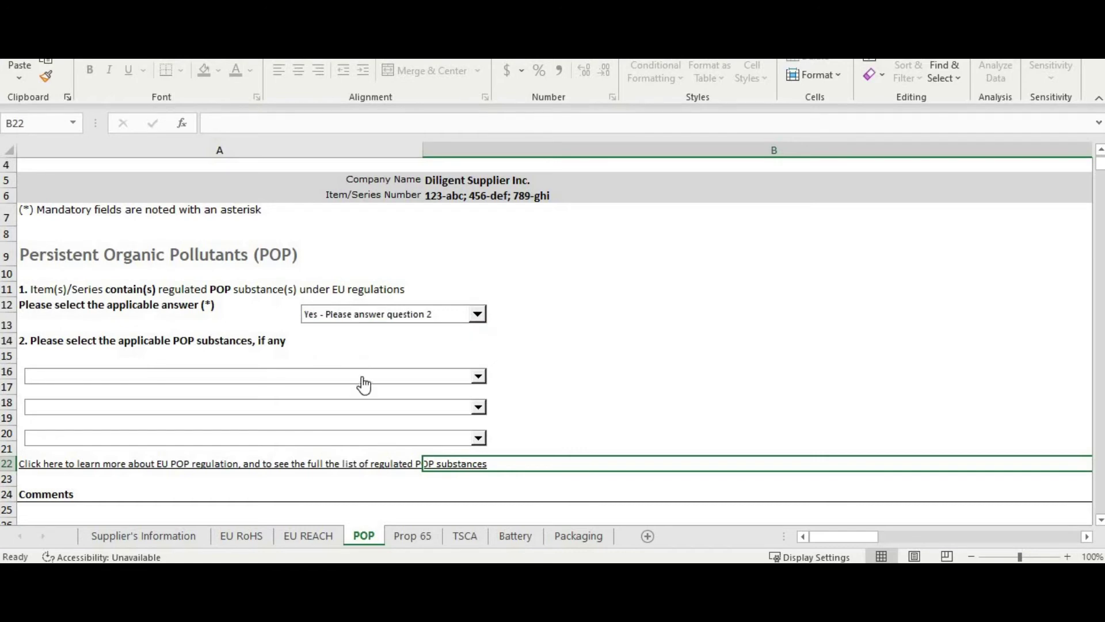
{"action": "left_click", "coordinate": [363, 383]}
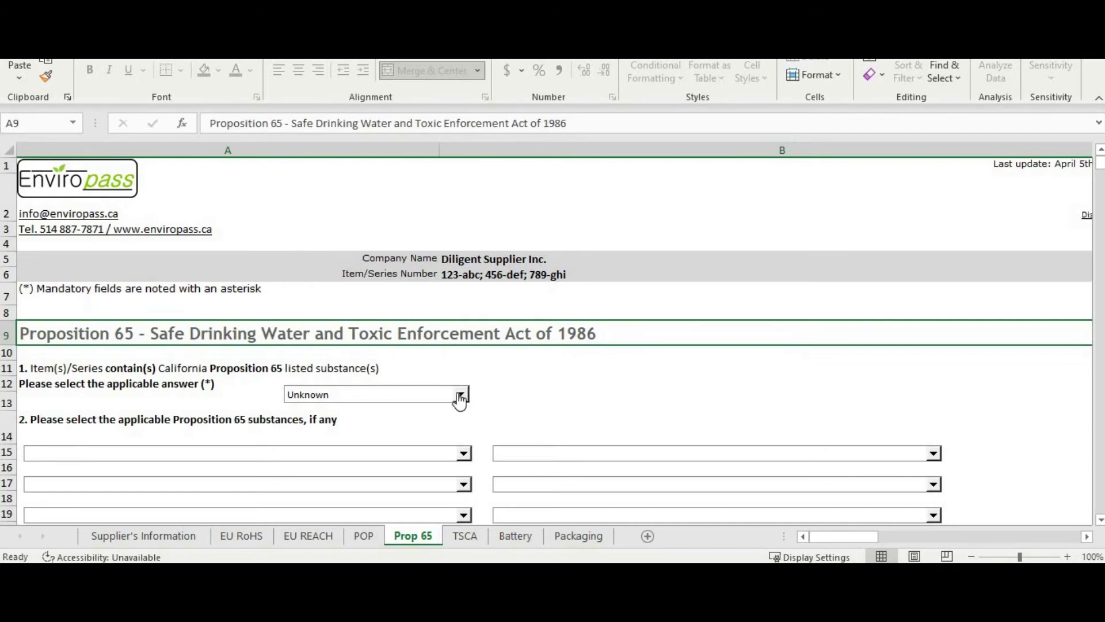
Answer No to the Proposition 65 listed substances question.
{"action": "left_click", "coordinate": [461, 395]}
{"action": "left_click", "coordinate": [382, 419]}
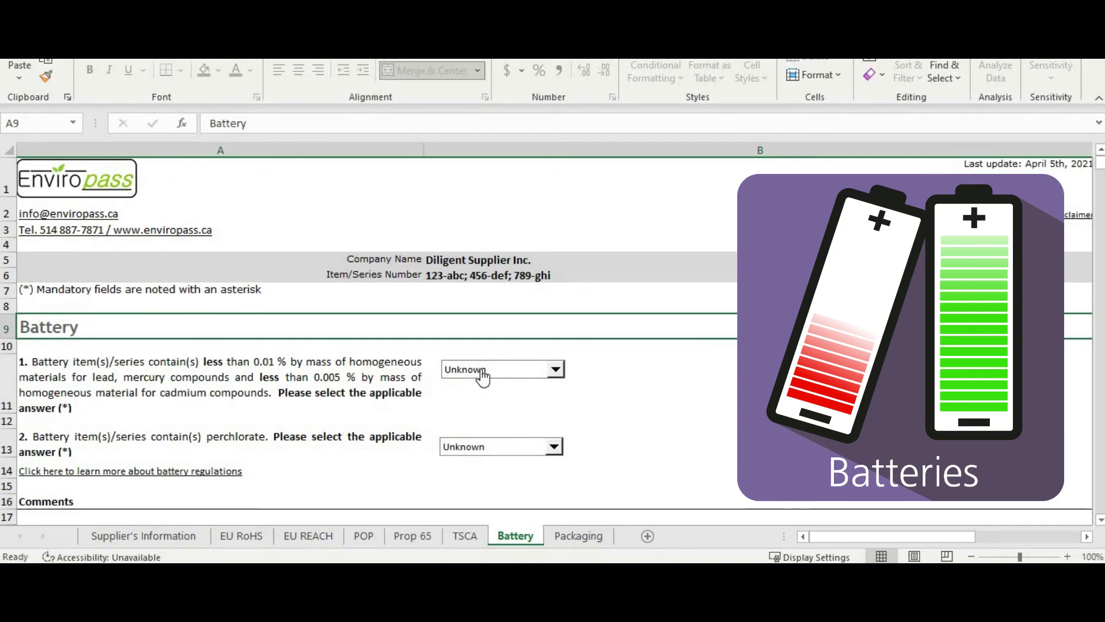
Set Battery question 1 to No, leaving the perchlorate question at Unknown.
{"action": "left_click", "coordinate": [556, 369]}
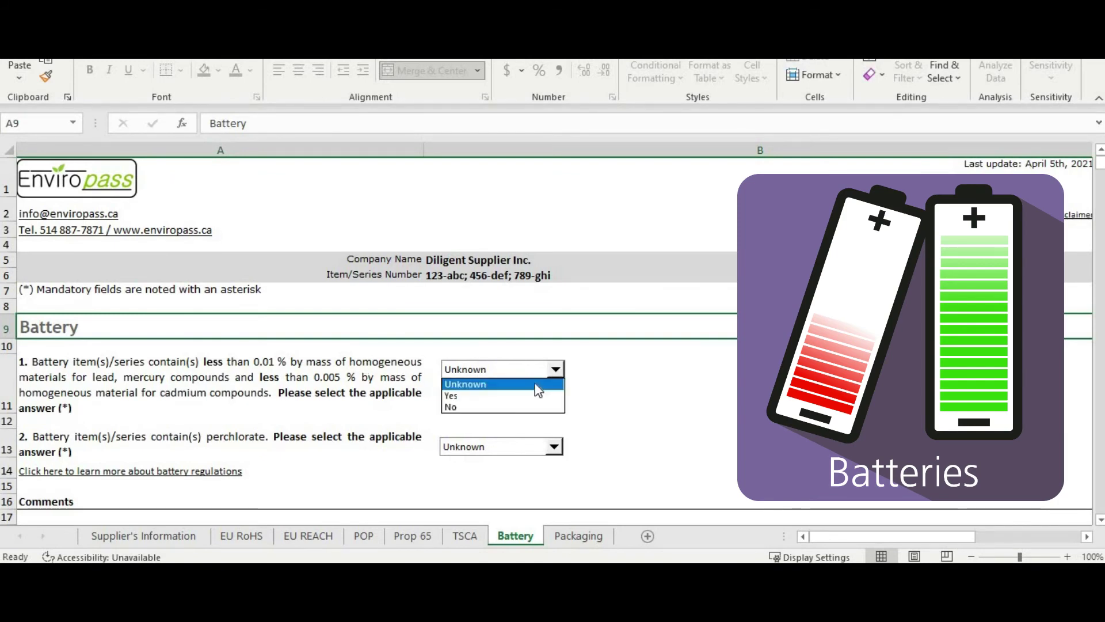
{"action": "left_click", "coordinate": [487, 407]}
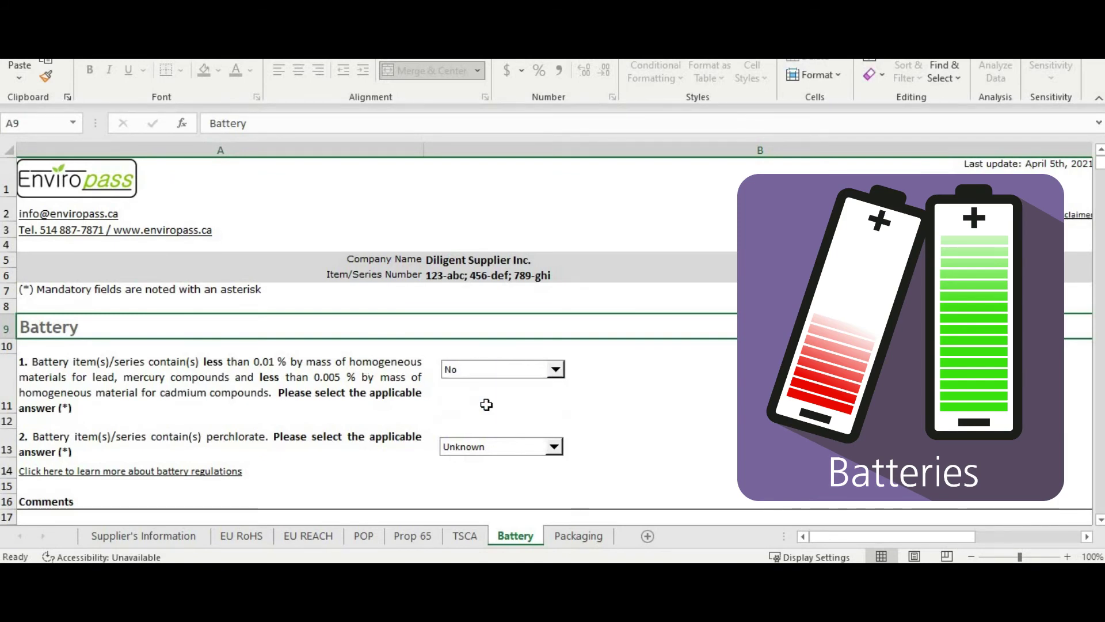
{"action": "left_click", "coordinate": [554, 446]}
{"action": "left_click", "coordinate": [474, 498]}
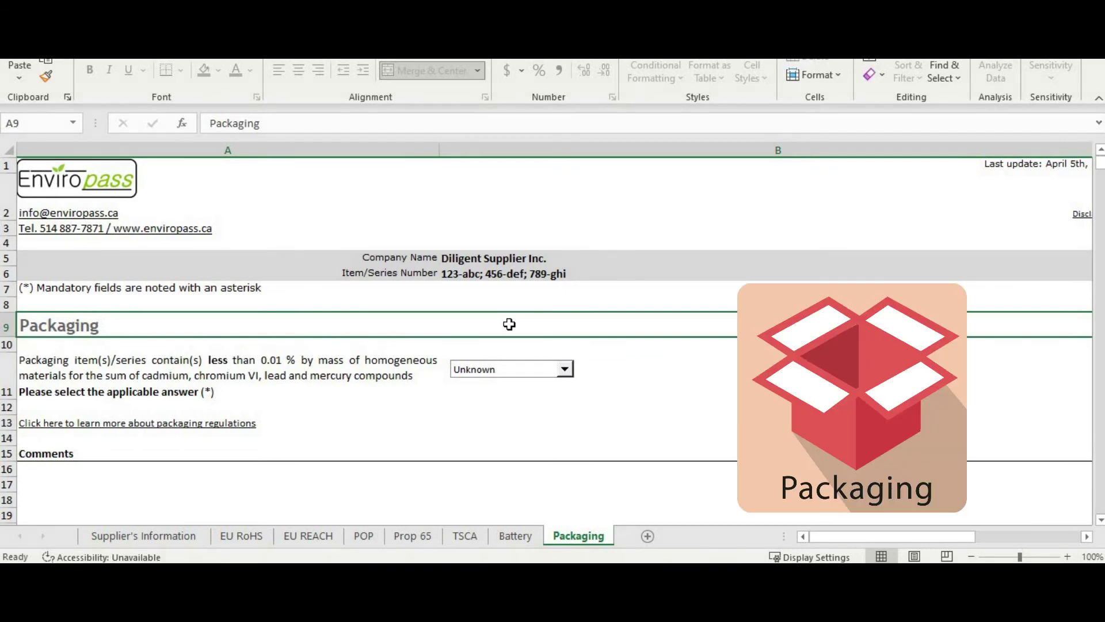
Select No for the Packaging heavy-metal content question.
{"action": "left_click", "coordinate": [534, 374]}
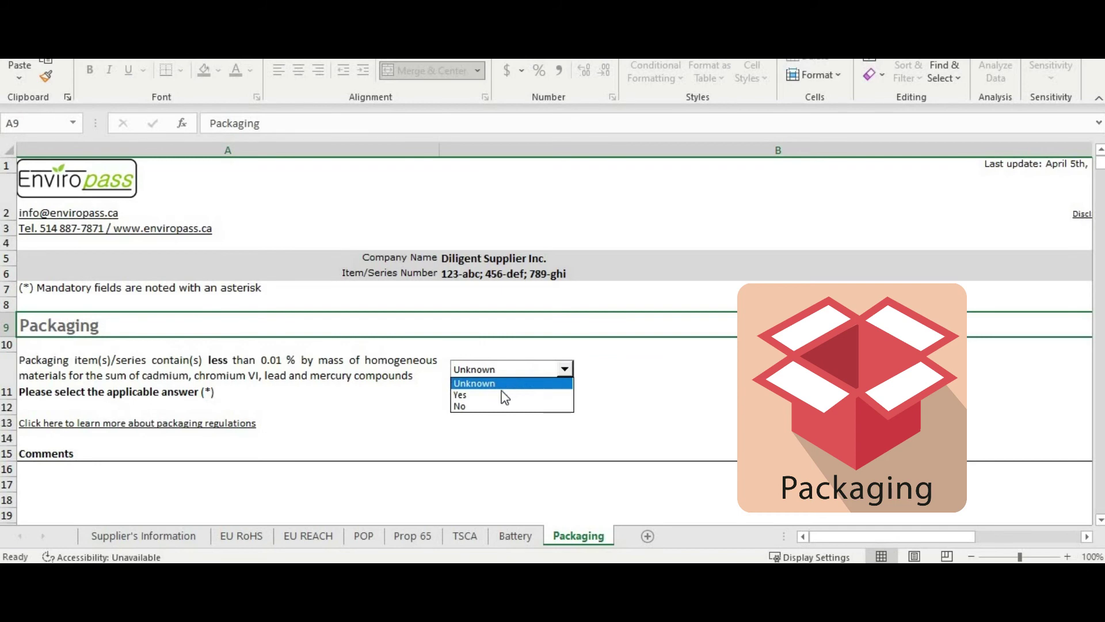
{"action": "left_click", "coordinate": [466, 406]}
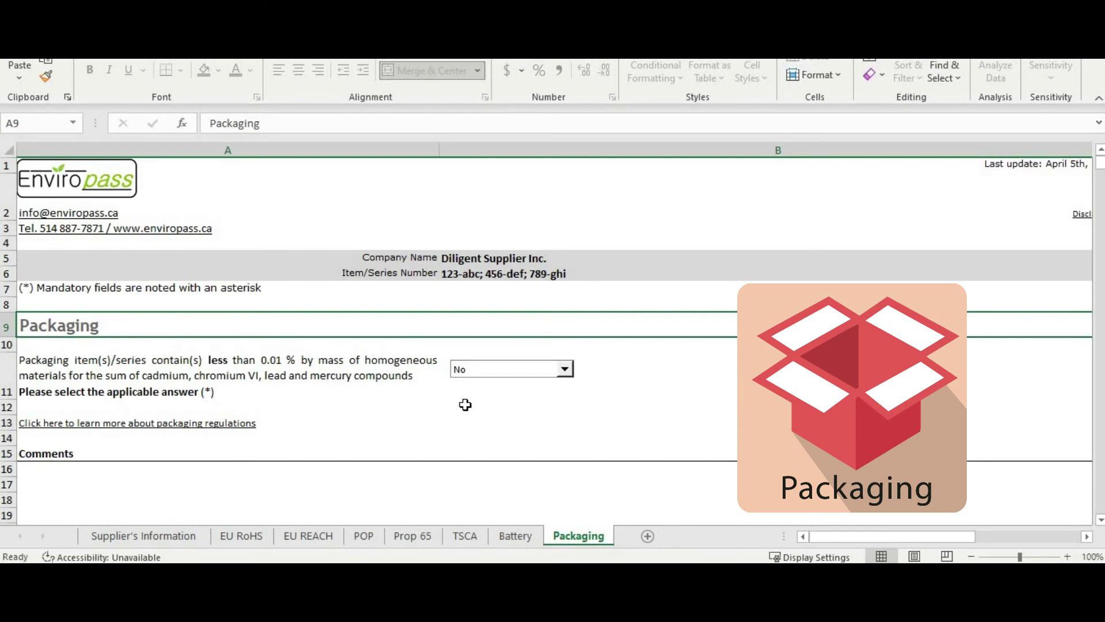